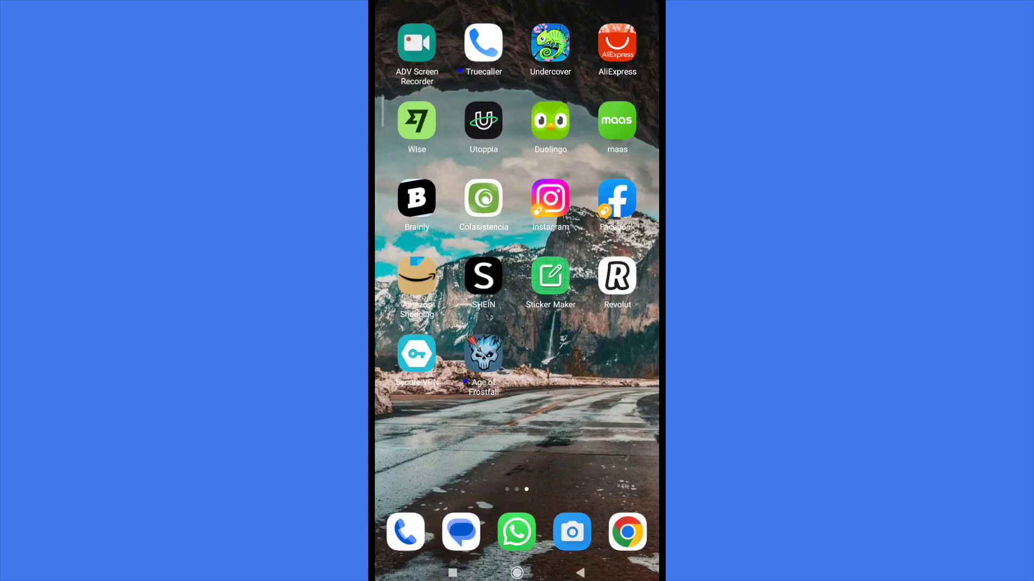
# Open the Bitly site in the browser, then return to the Android home screen.
pyautogui.click(627, 532)
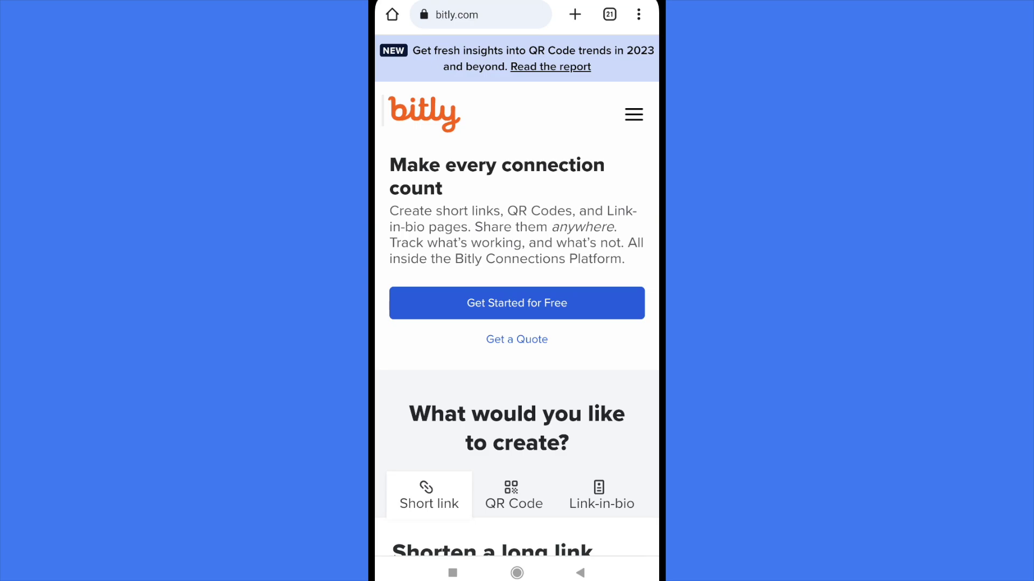
pyautogui.scroll(-3, 517, 290)
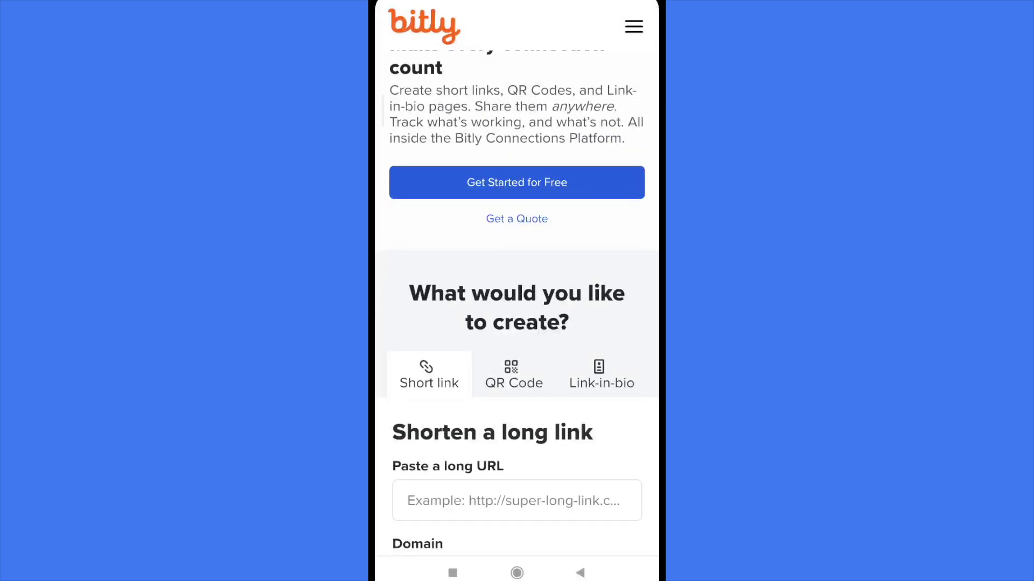
pyautogui.click(516, 573)
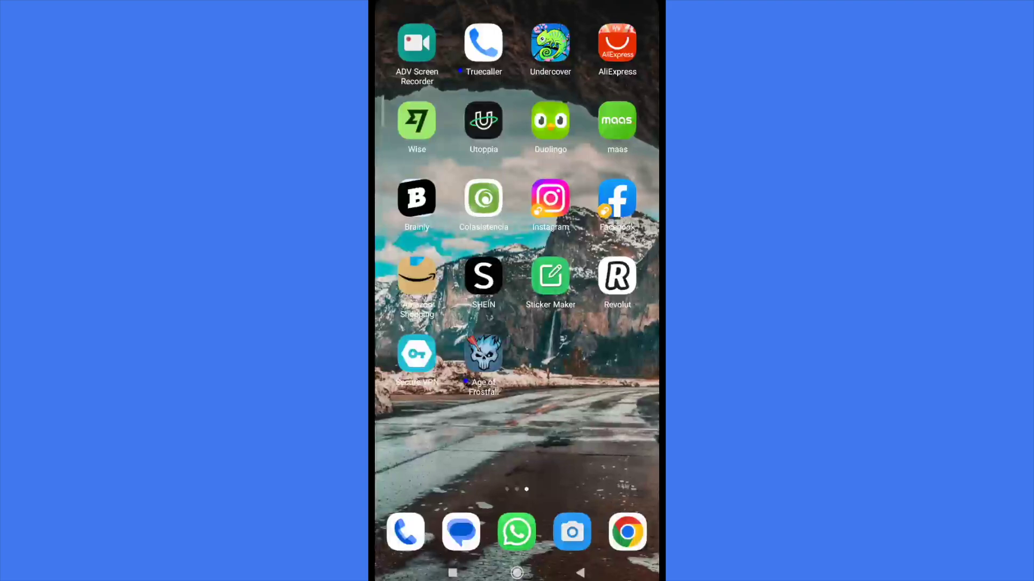
# In Amazon Shopping, open the shared 'List for teachers' from Your Lists.
pyautogui.click(416, 275)
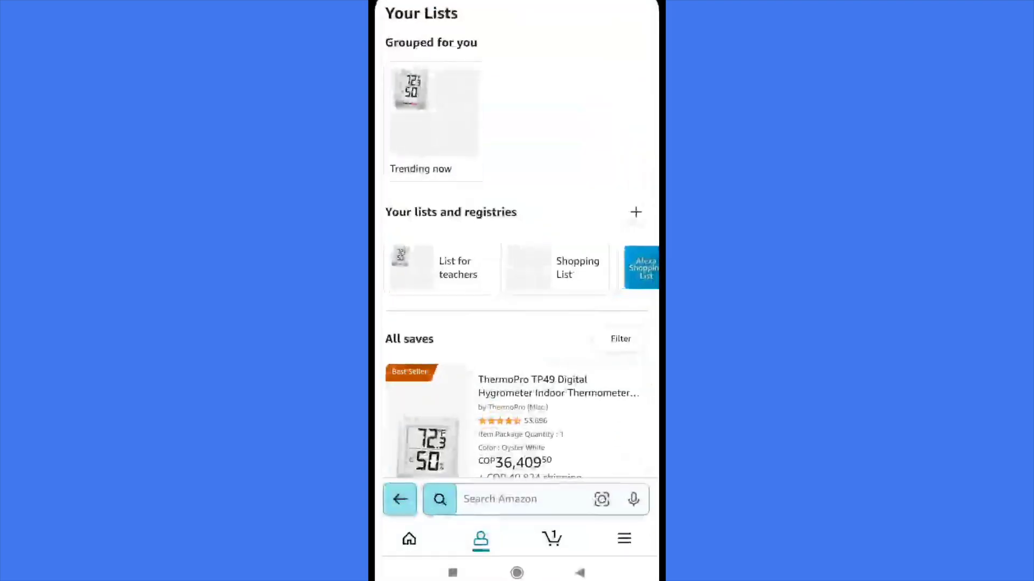
pyautogui.click(409, 539)
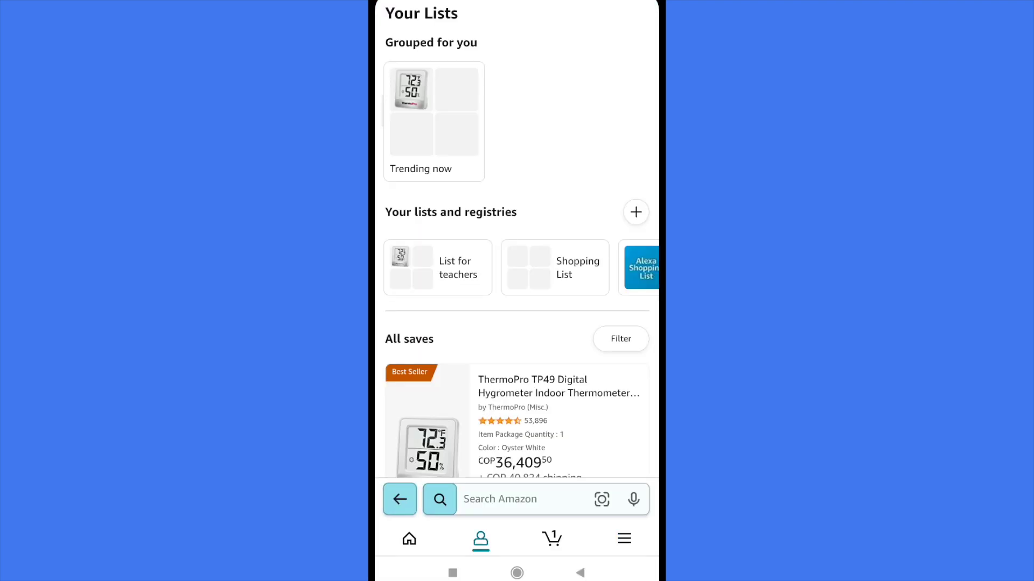
pyautogui.click(438, 267)
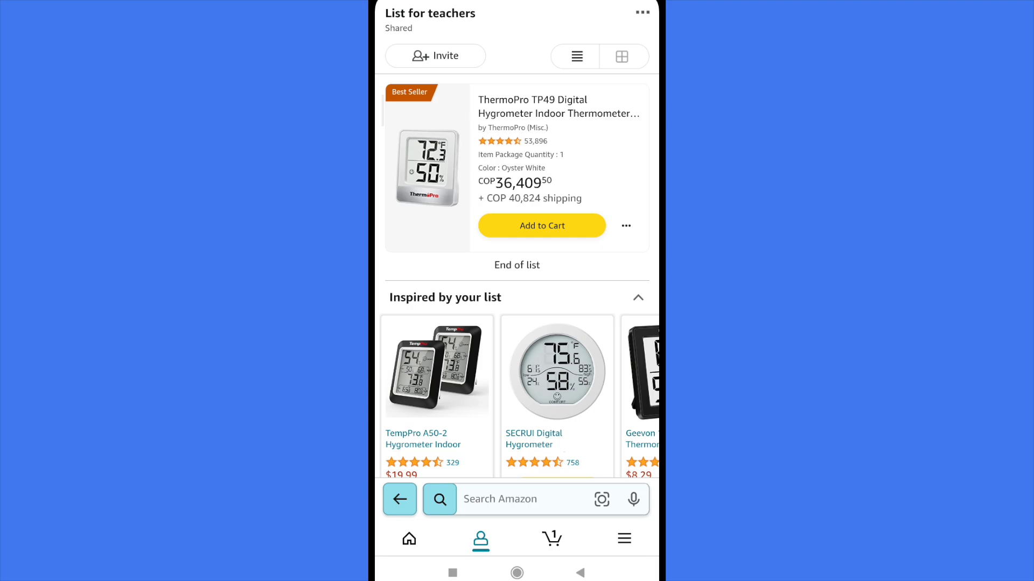
# Choose view-only invite sharing from the List for teachers options menu.
pyautogui.click(642, 12)
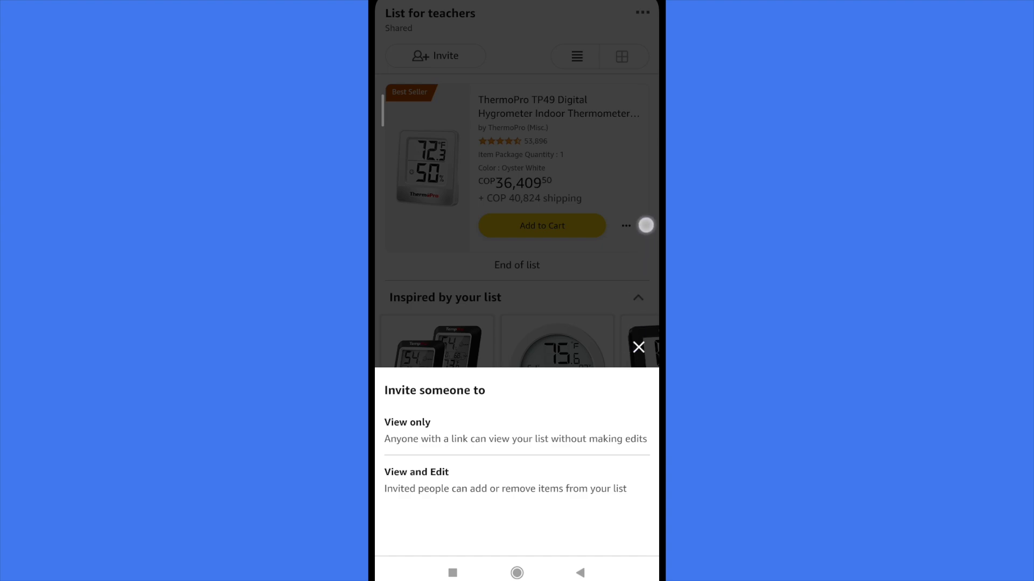
pyautogui.moveTo(646, 225); pyautogui.dragTo(648, 210)
pyautogui.click(407, 422)
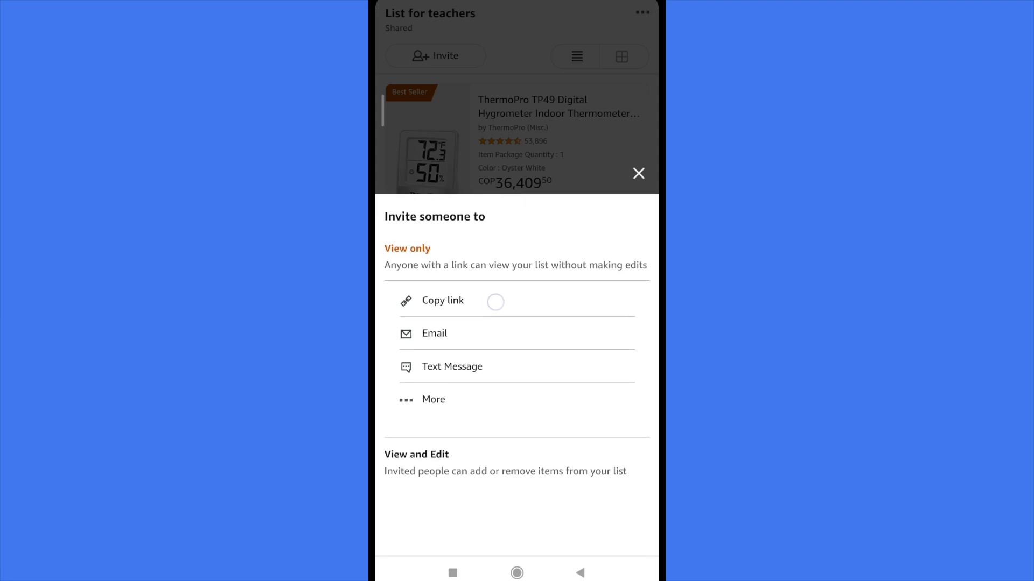
# Copy the view-only list link and switch back to Bitly in Chrome.
pyautogui.click(466, 300)
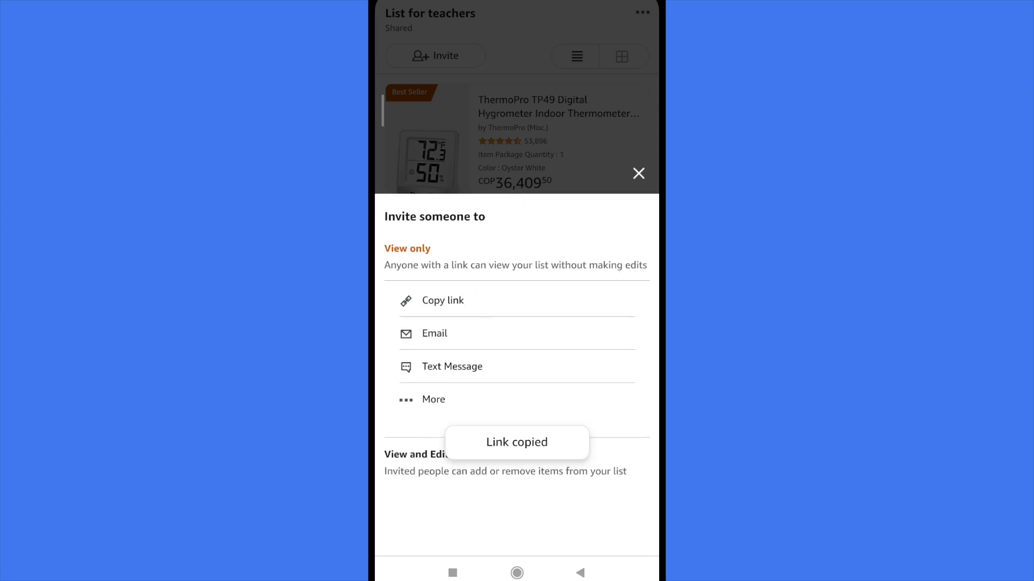
pyautogui.click(452, 573)
pyautogui.click(585, 313)
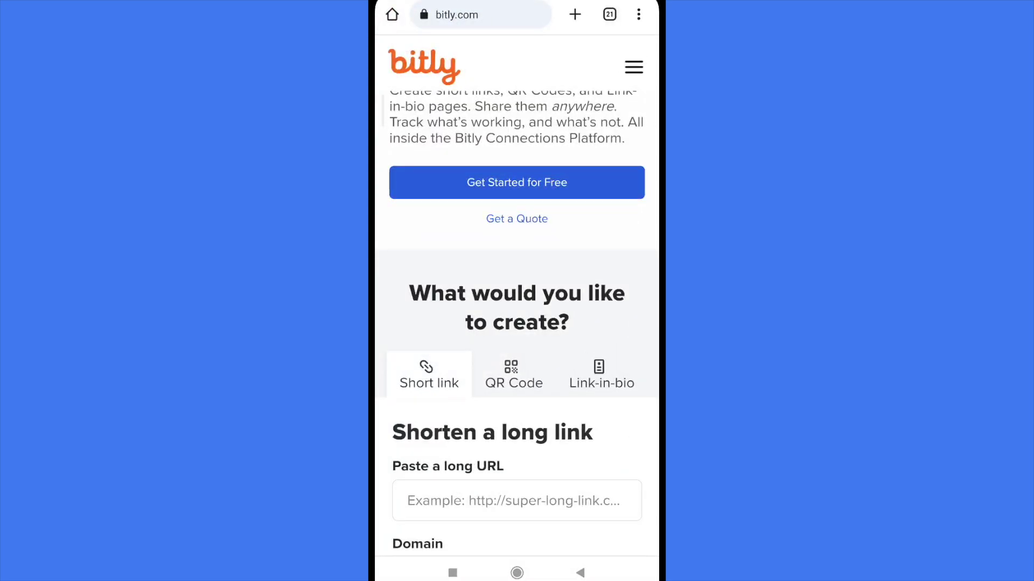
# Switch Bitly's shortening form to QR Code creation.
pyautogui.scroll(2, 561, 304)
pyautogui.scroll(-5, 560, 304)
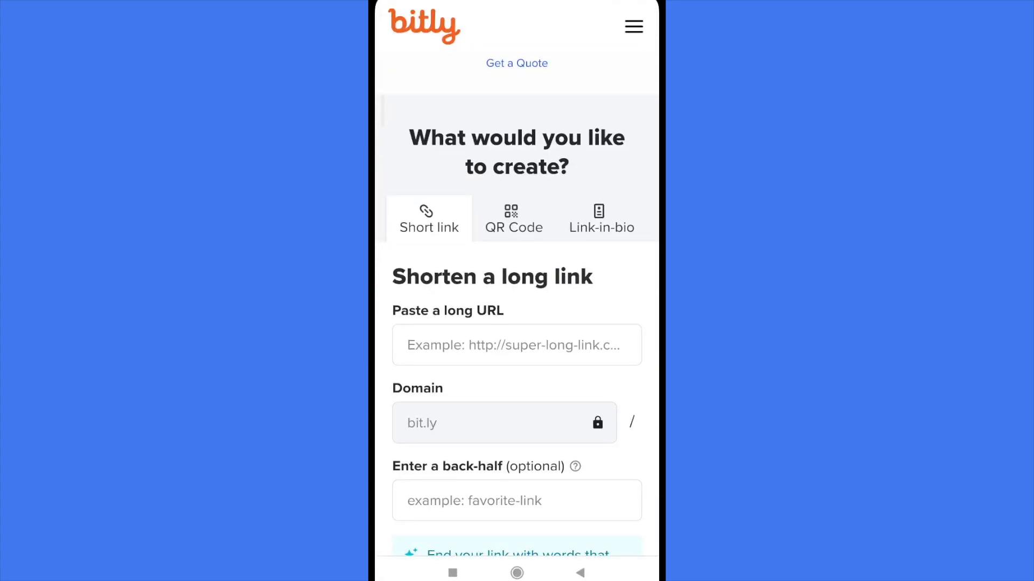
pyautogui.scroll(-5, 560, 305)
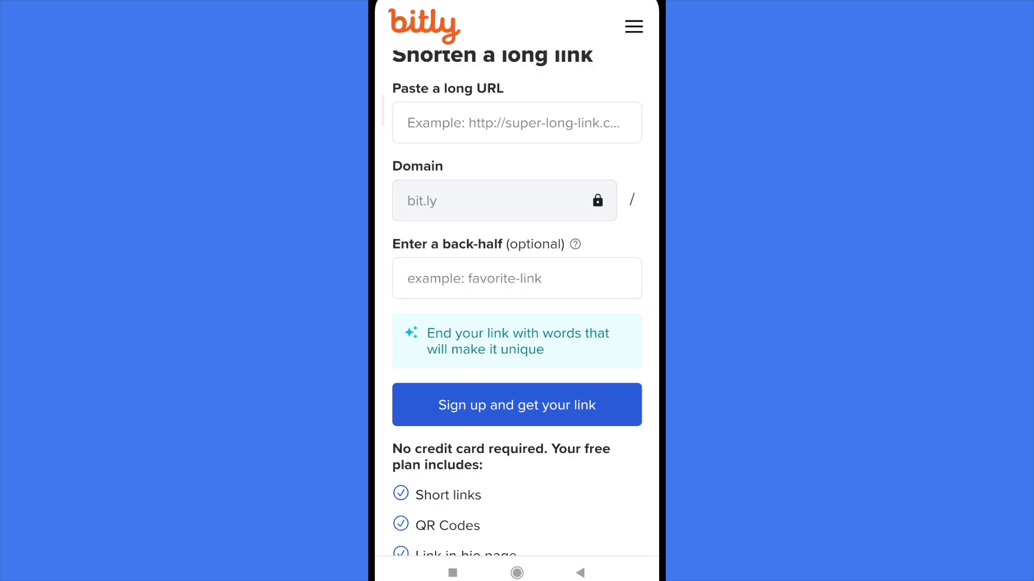
pyautogui.scroll(3, 517, 290)
pyautogui.click(513, 157)
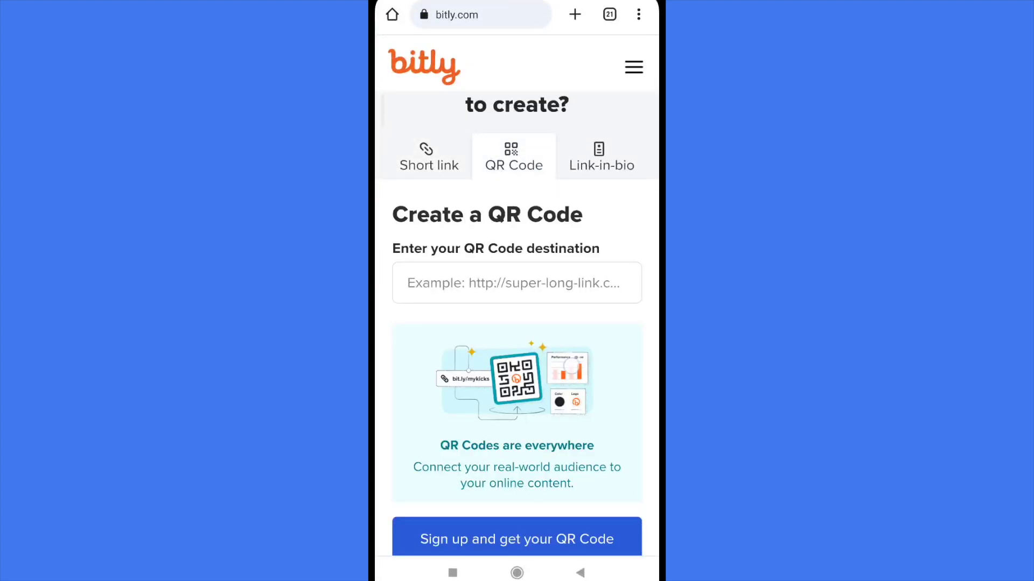
# Paste the Amazon wish list link as the QR Code destination and request the code.
pyautogui.scroll(-3, 516, 291)
pyautogui.click(582, 365)
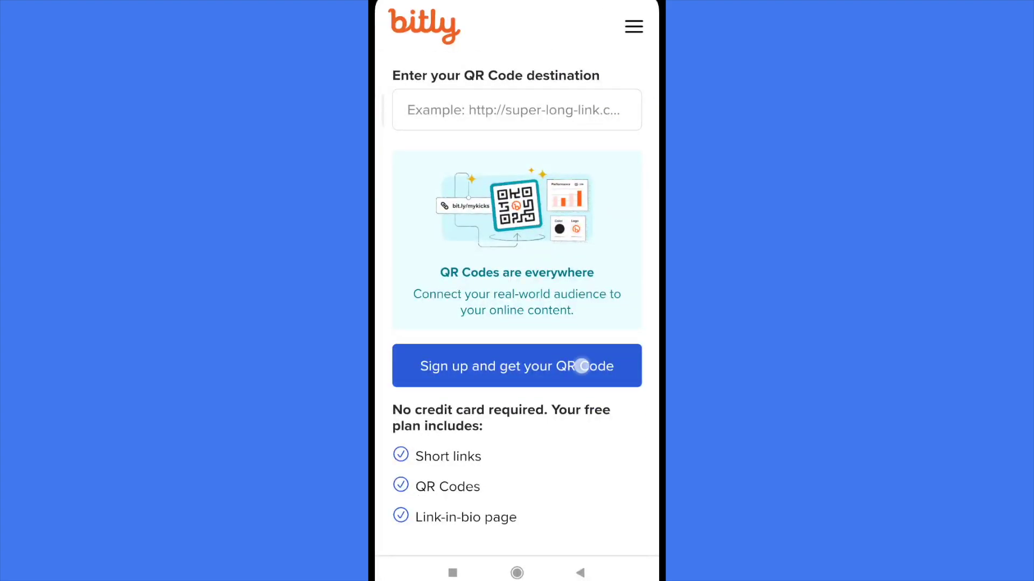
pyautogui.click(549, 114)
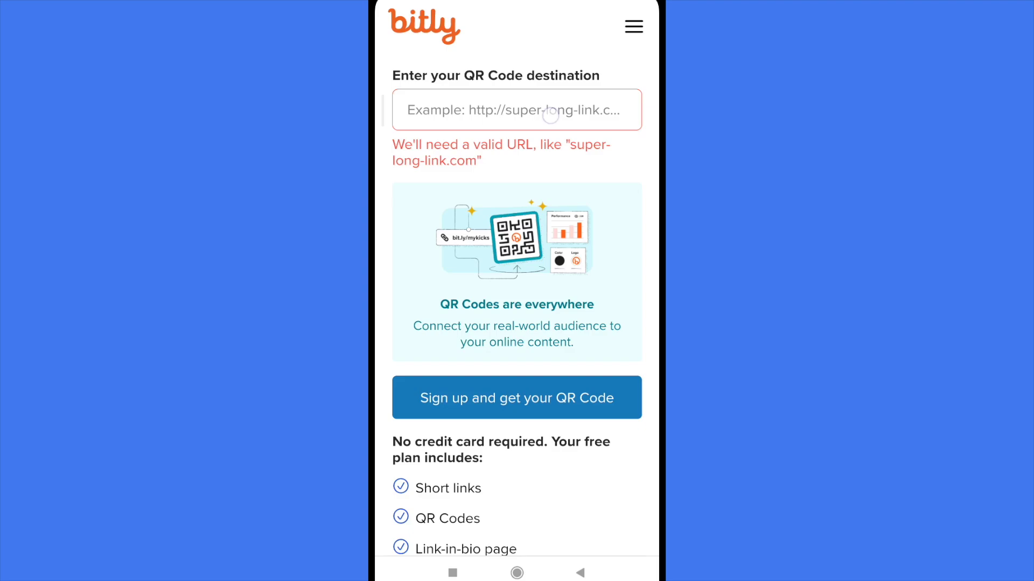
pyautogui.click(518, 387)
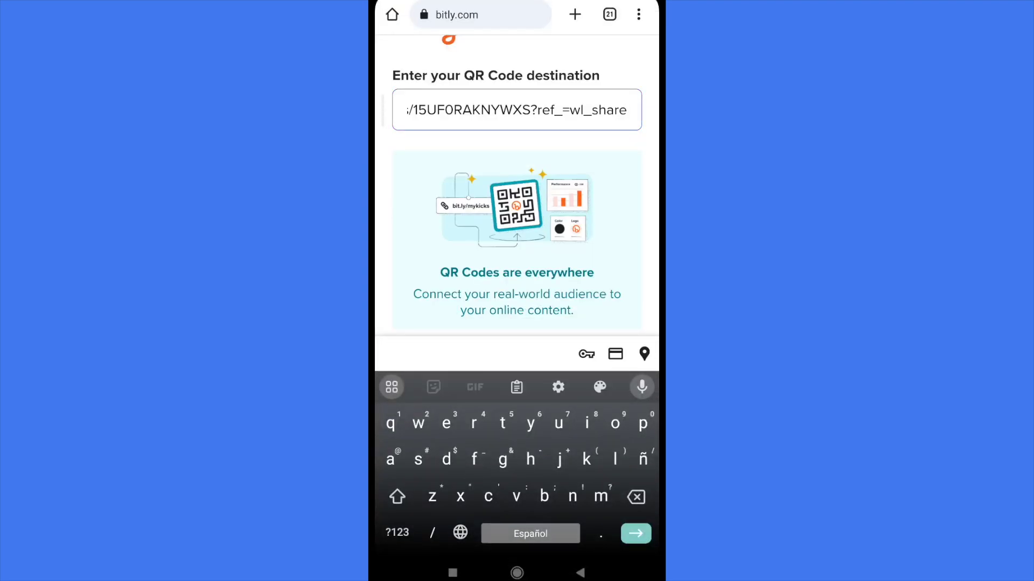
pyautogui.scroll(-3, 516, 215)
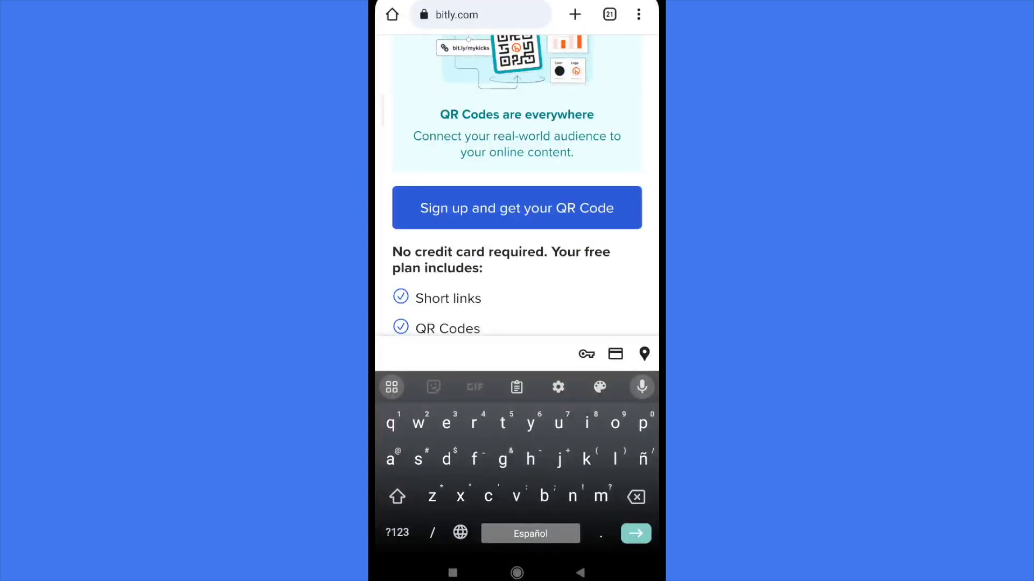
pyautogui.click(490, 210)
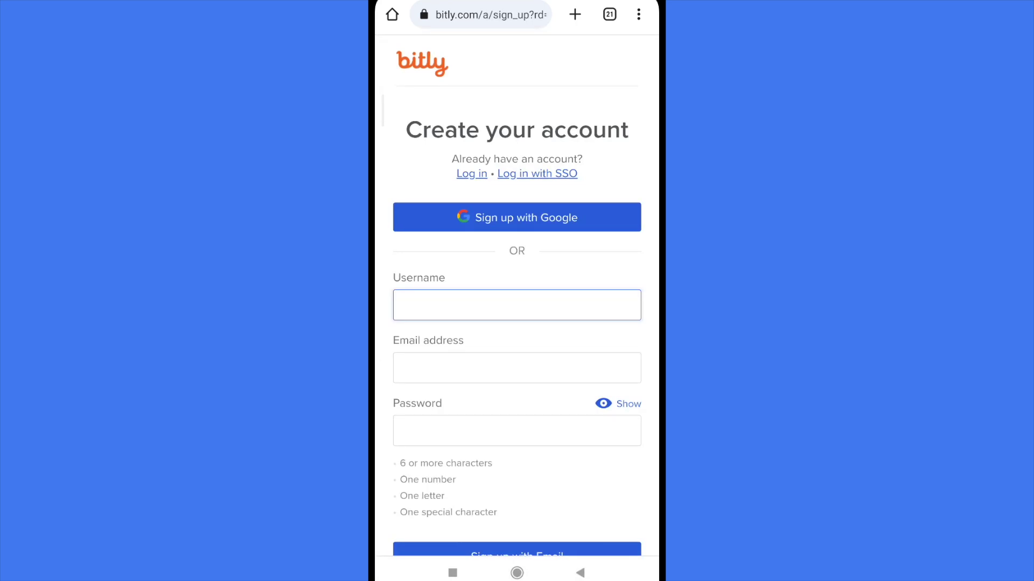
# Create a new Bitly account using Sign up with Google.
pyautogui.click(505, 225)
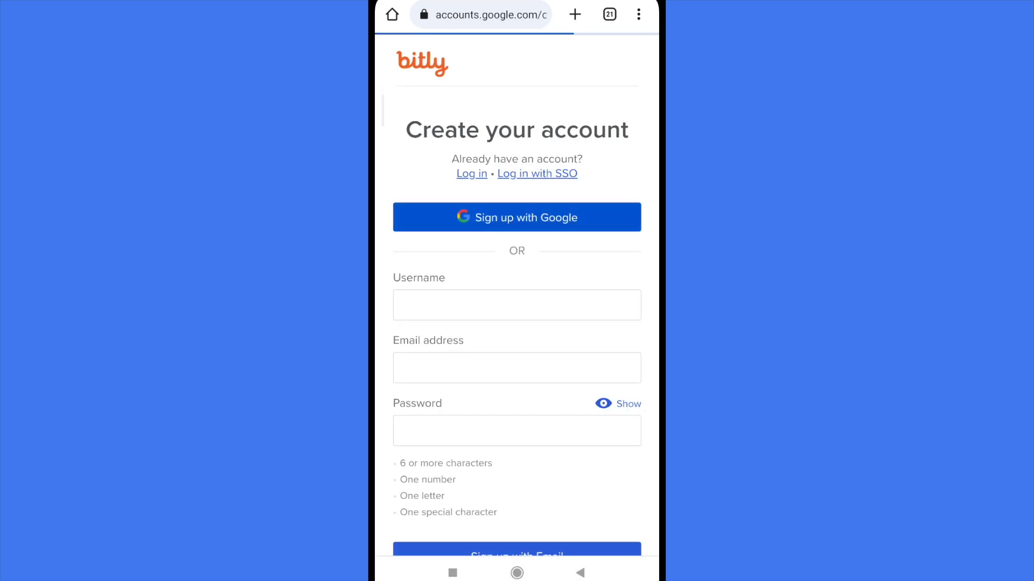
pyautogui.click(494, 192)
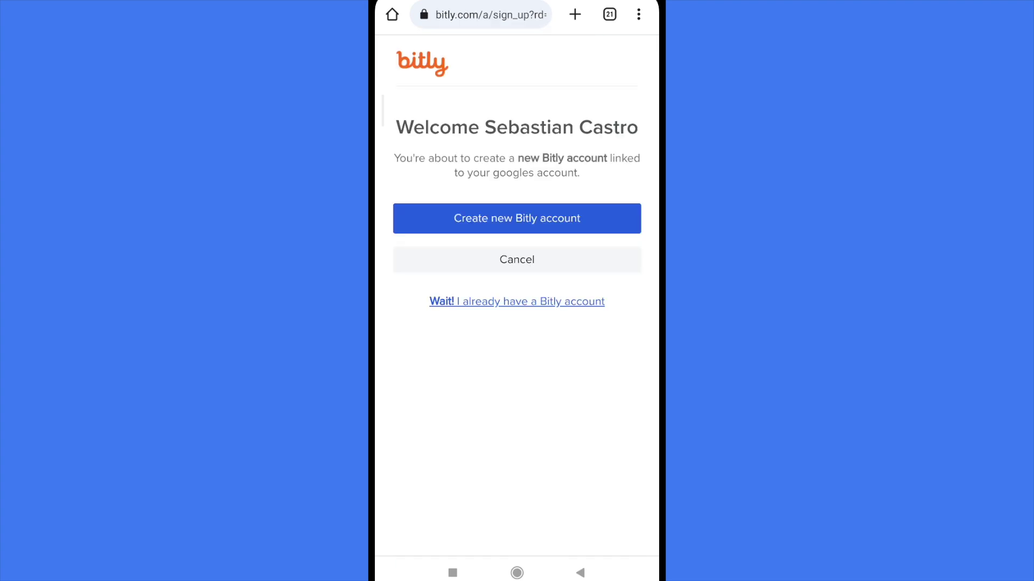
pyautogui.click(516, 218)
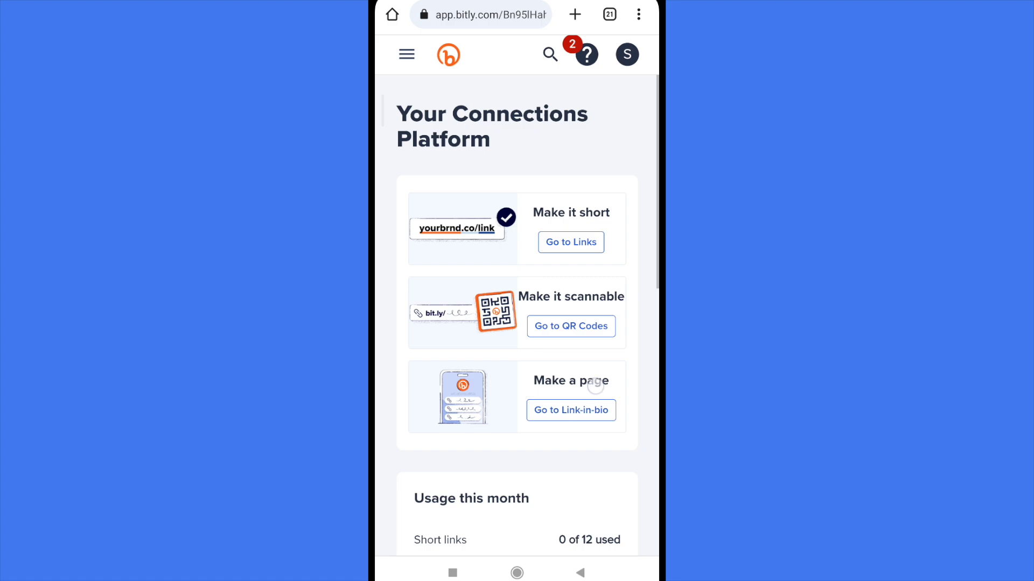
# Scroll the new account's home dashboard and open the navigation menu.
pyautogui.scroll(-2, 595, 387)
pyautogui.scroll(-2, 600, 415)
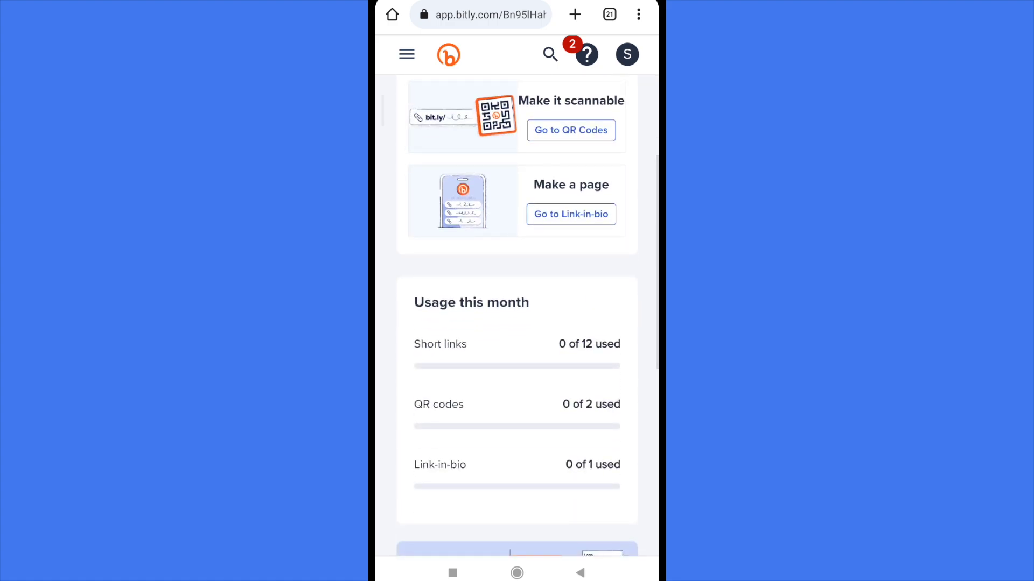
pyautogui.scroll(-1, 595, 347)
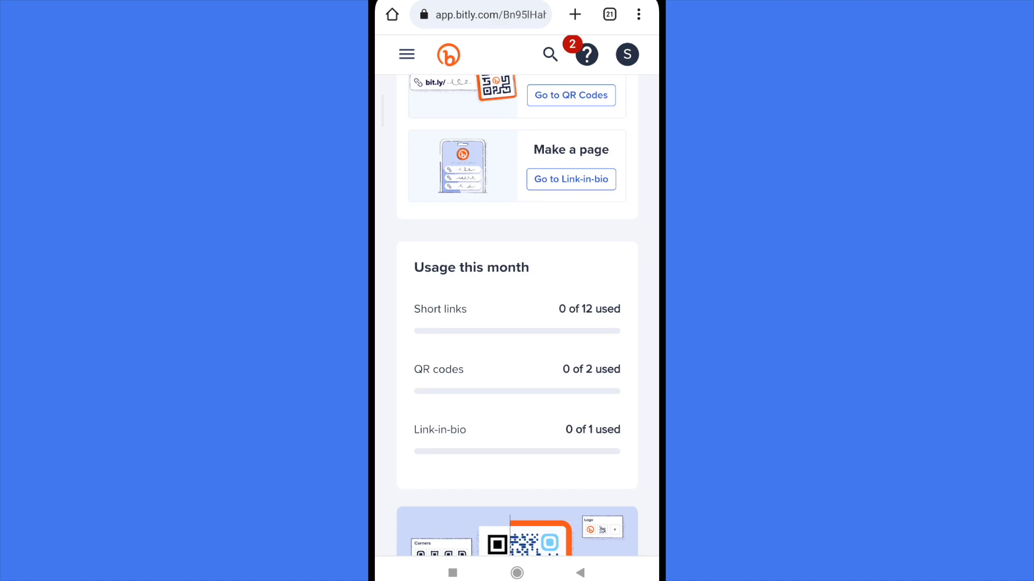
pyautogui.scroll(-2, 592, 365)
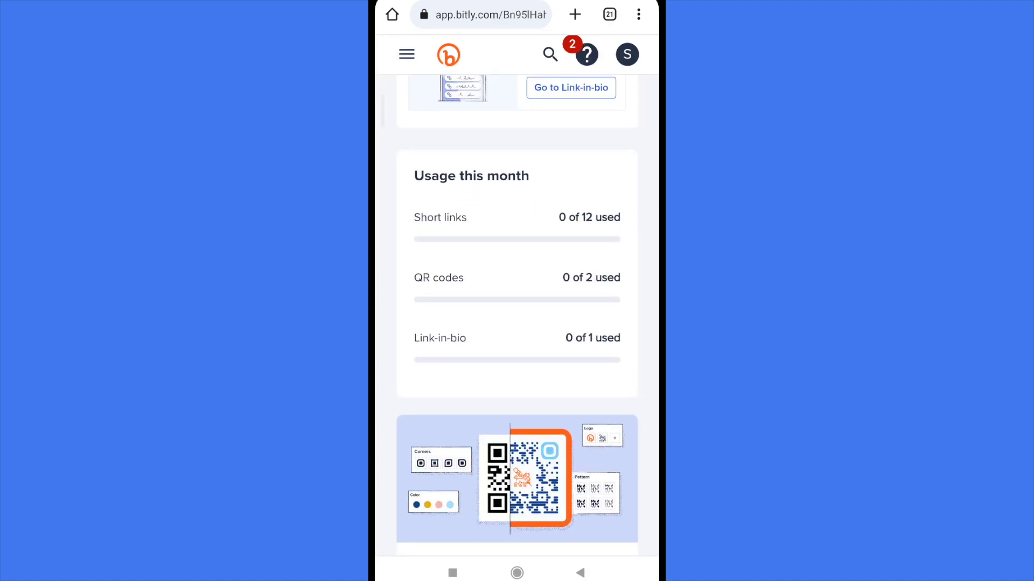
pyautogui.scroll(-1, 516, 323)
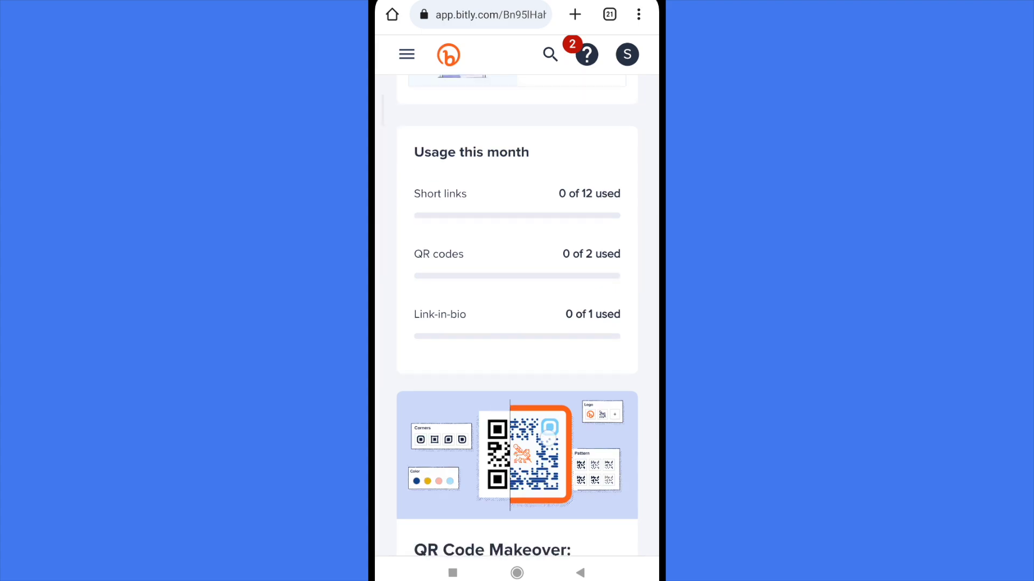
pyautogui.scroll(-7, 517, 323)
pyautogui.scroll(10, 588, 197)
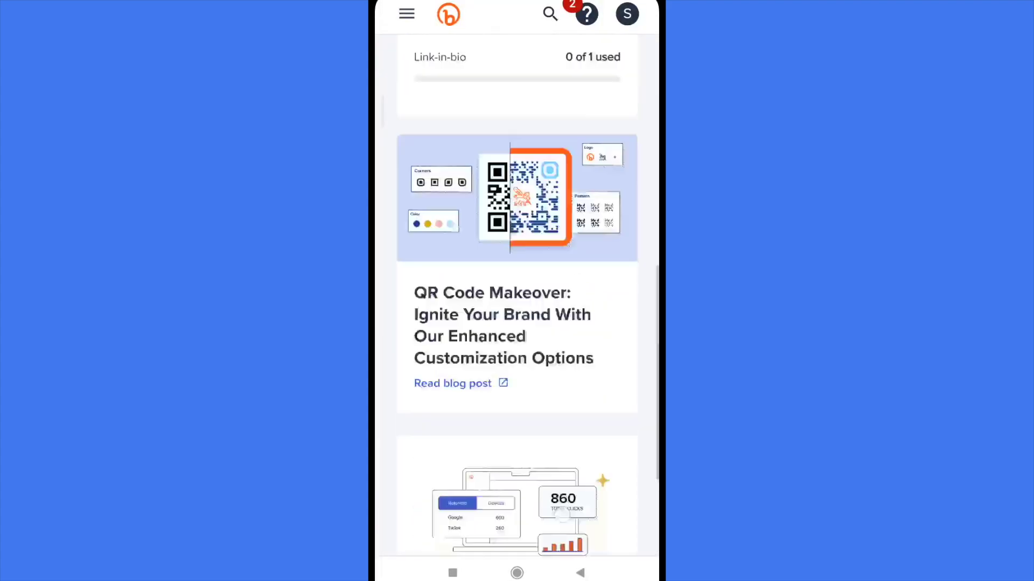
pyautogui.click(405, 13)
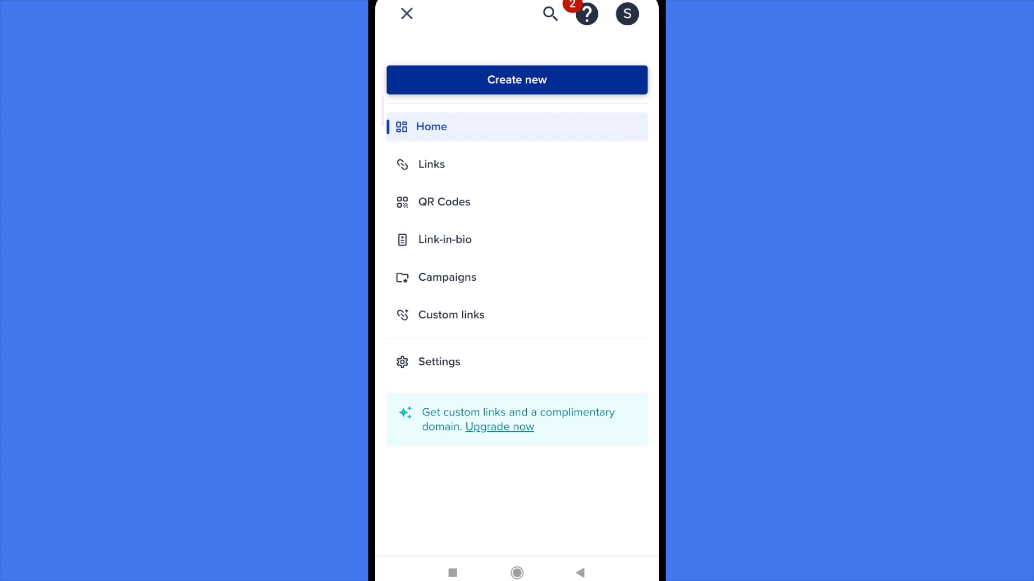
# In QR Codes, start a new code with the wish list URL pasted from the clipboard.
pyautogui.click(444, 202)
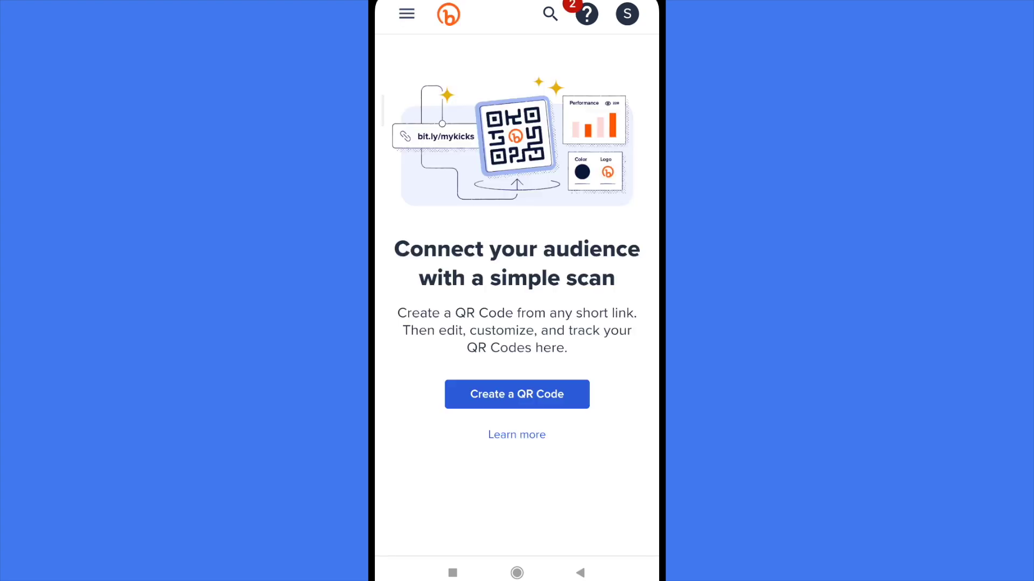
pyautogui.click(535, 392)
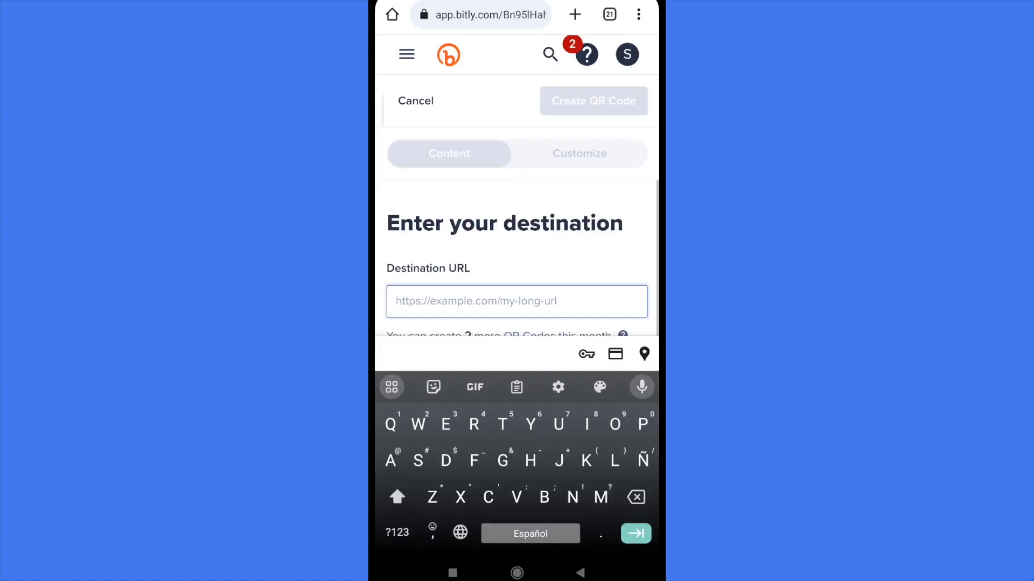
pyautogui.click(516, 387)
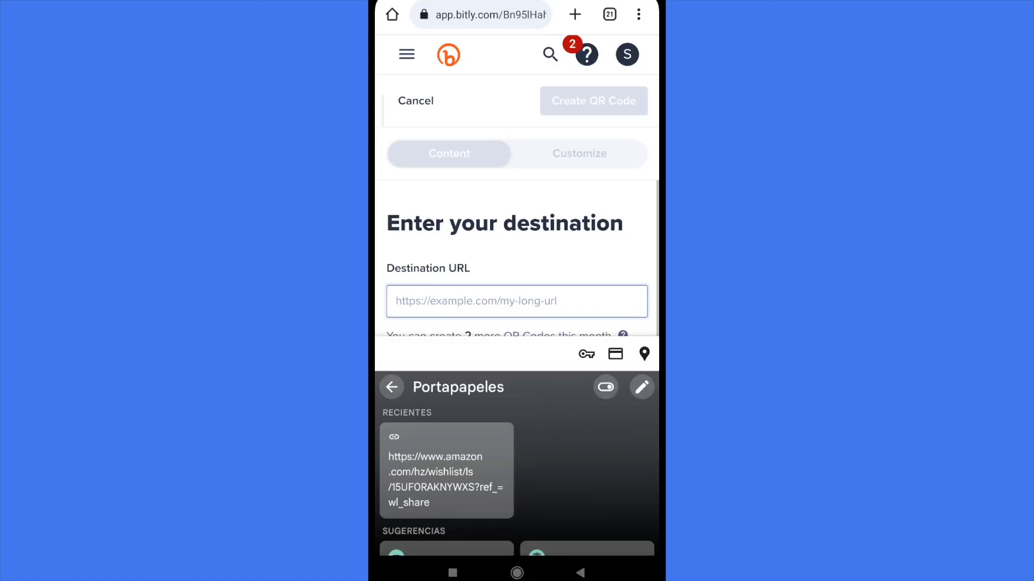
pyautogui.click(446, 471)
pyautogui.click(391, 387)
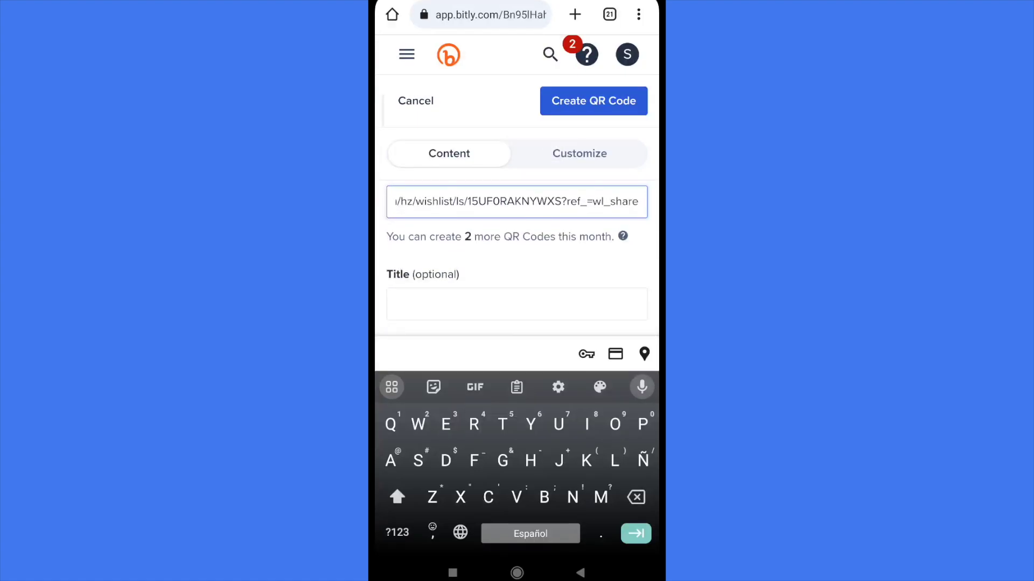
pyautogui.moveTo(616, 235); pyautogui.dragTo(626, 210)
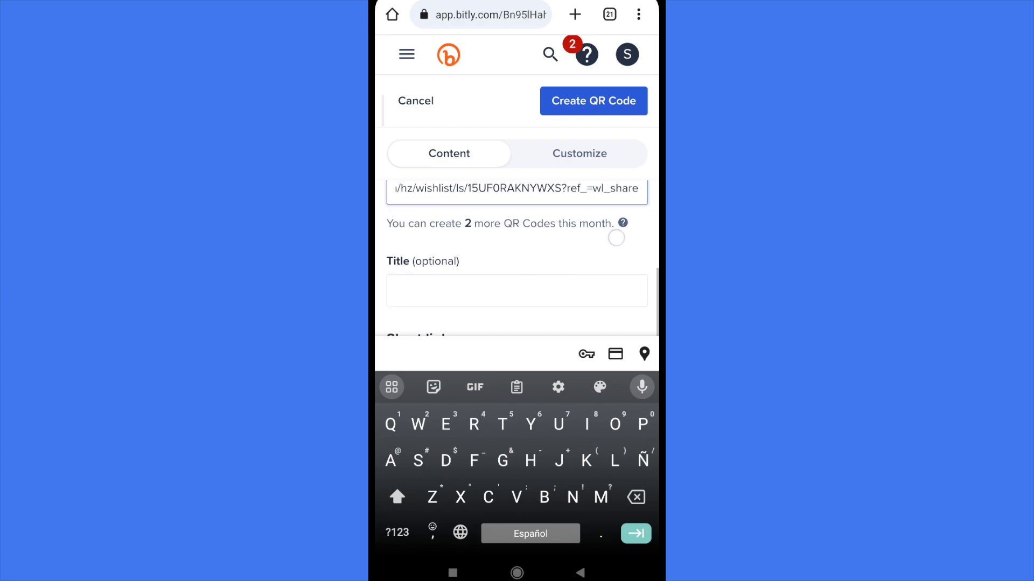
pyautogui.moveTo(614, 313); pyautogui.dragTo(609, 218)
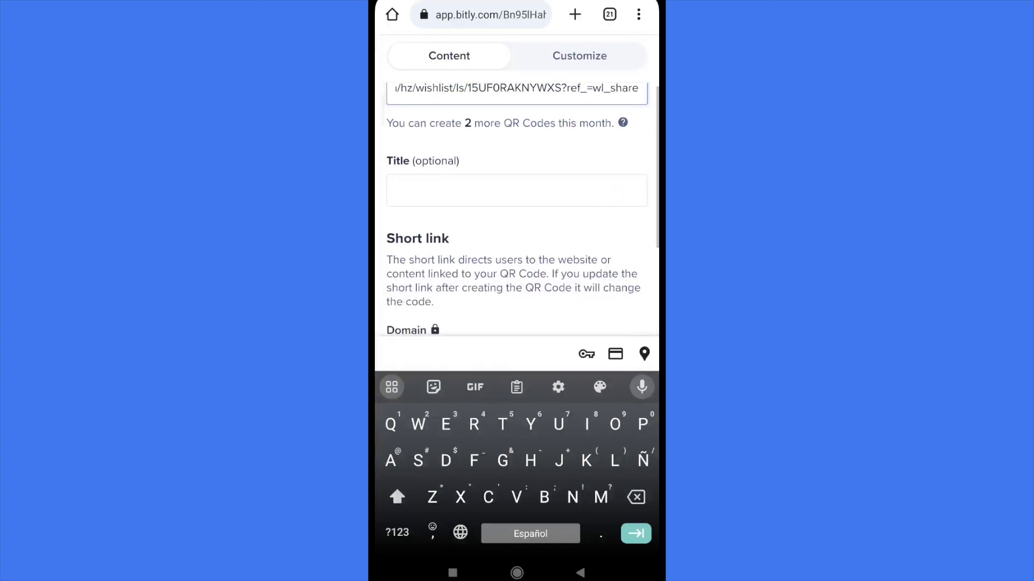
pyautogui.moveTo(579, 260); pyautogui.dragTo(576, 141)
pyautogui.moveTo(554, 190)
pyautogui.mouseDown()
pyautogui.moveTo(553, 149)
pyautogui.moveTo(551, 261)
pyautogui.mouseUp()
pyautogui.moveTo(544, 177); pyautogui.dragTo(543, 301)
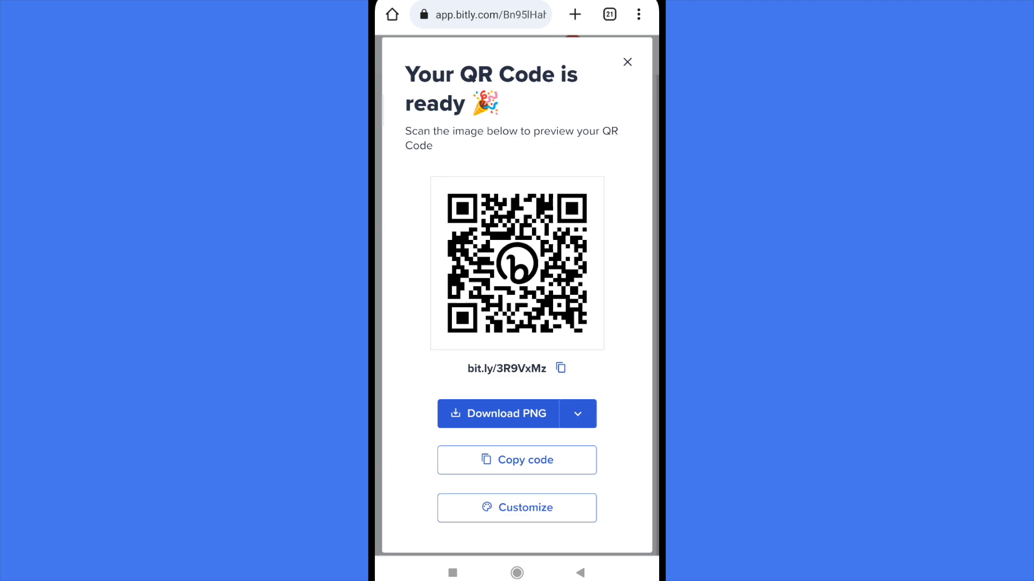
# Download the bit.ly/3R9VxMz QR code as a PNG, then return to the home screen.
pyautogui.moveTo(595, 327); pyautogui.dragTo(614, 265)
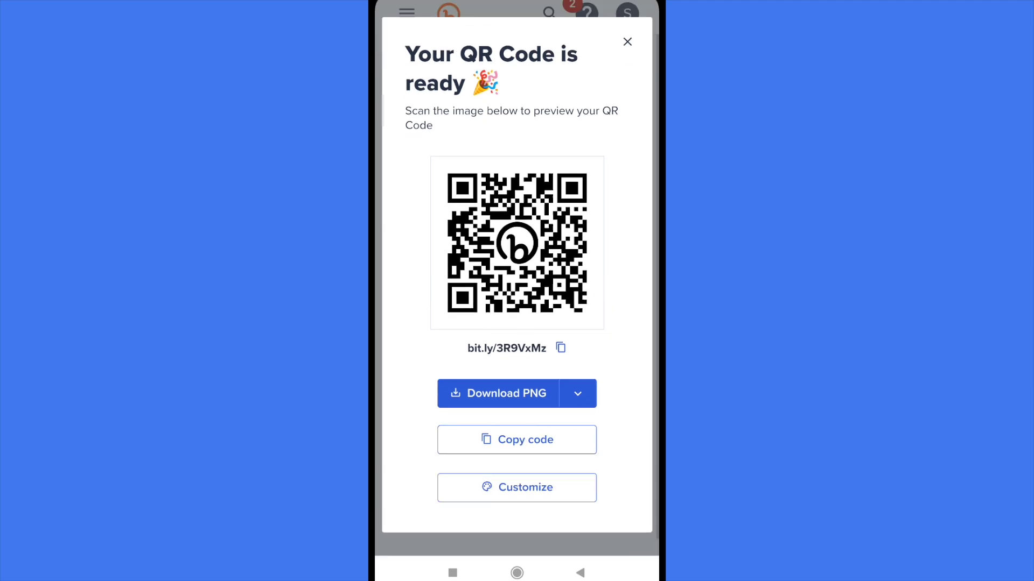
pyautogui.click(514, 393)
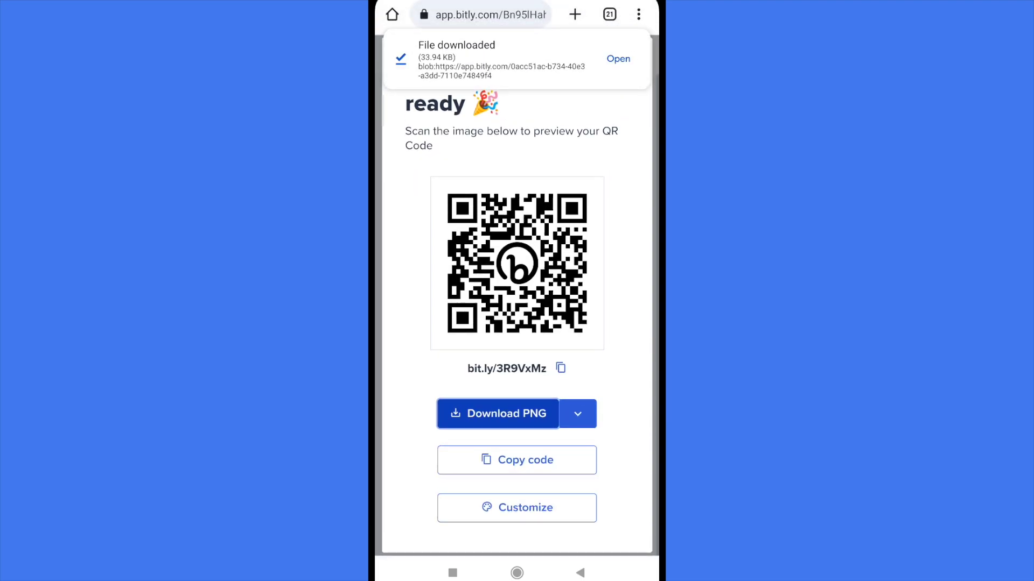
pyautogui.click(517, 573)
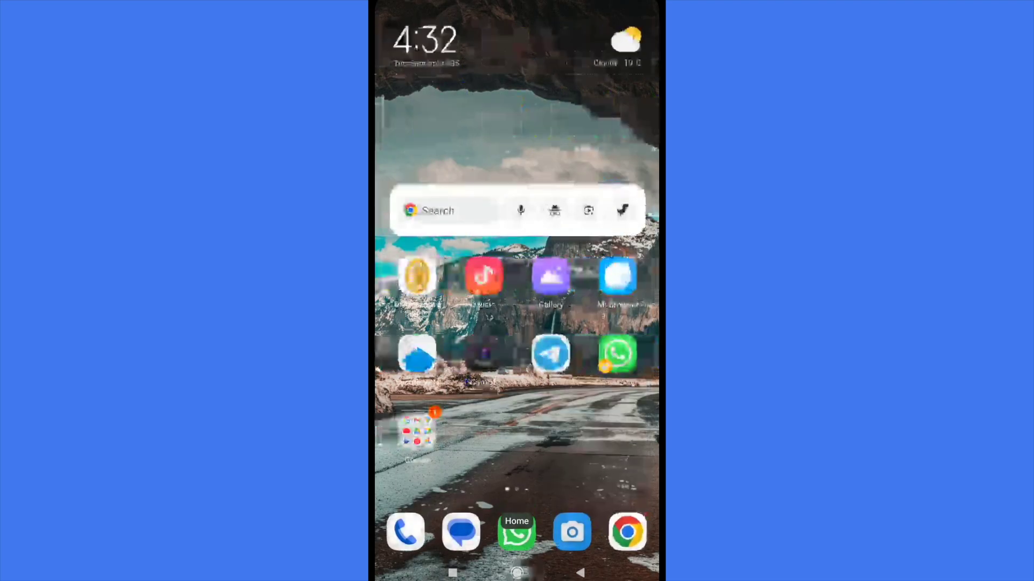